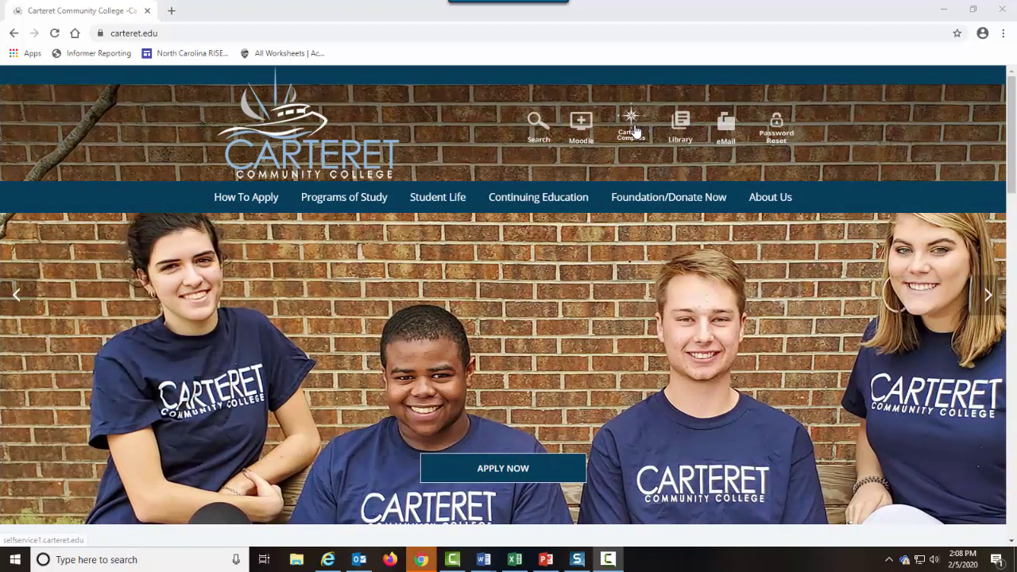
# Open Carteret Compass and examine the Associate in Arts general education requirements from English Composition through Social / Behav Sciences.
pyautogui.click(635, 131)
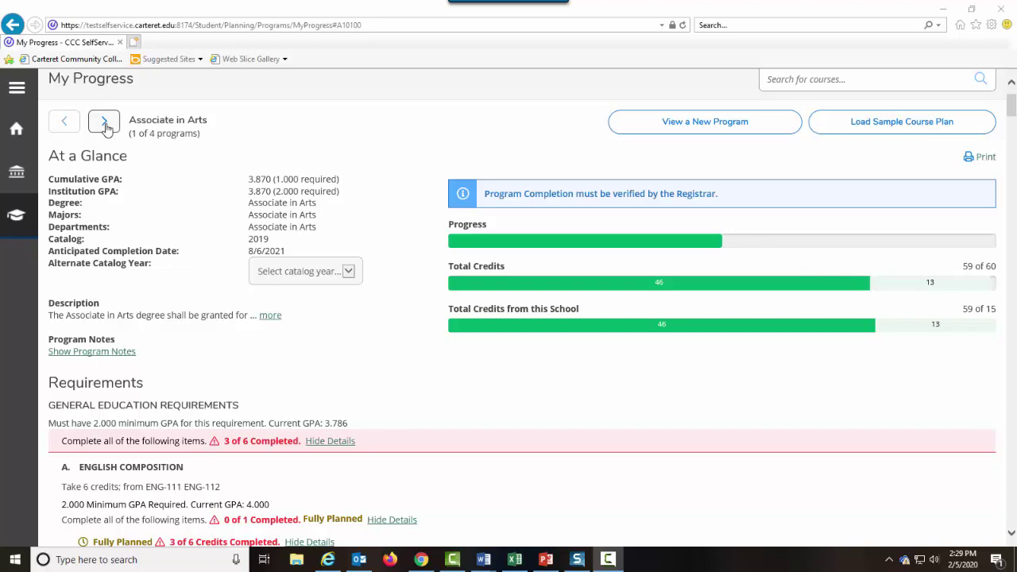
pyautogui.scroll(-3, 107, 129)
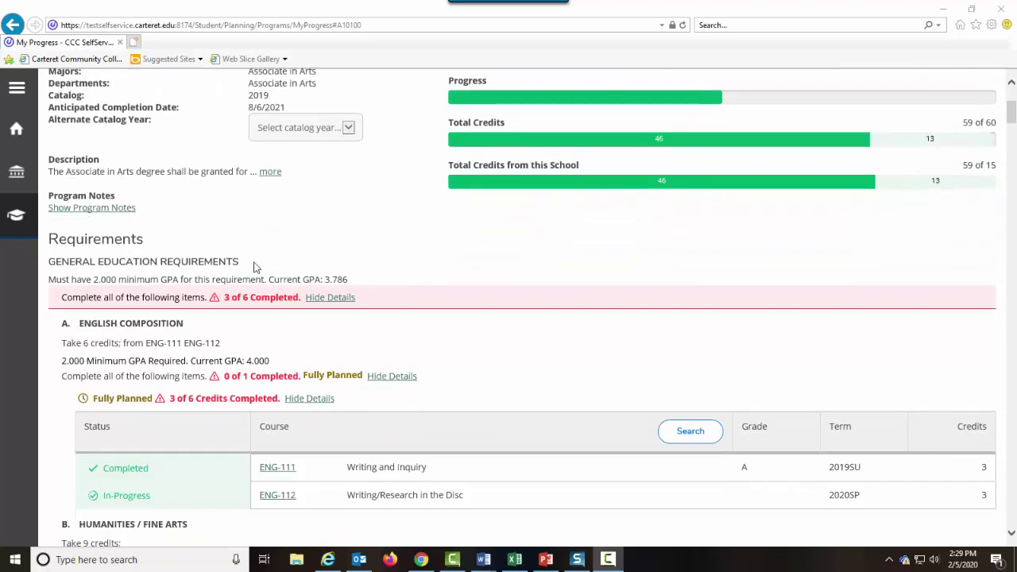
pyautogui.scroll(-3, 256, 269)
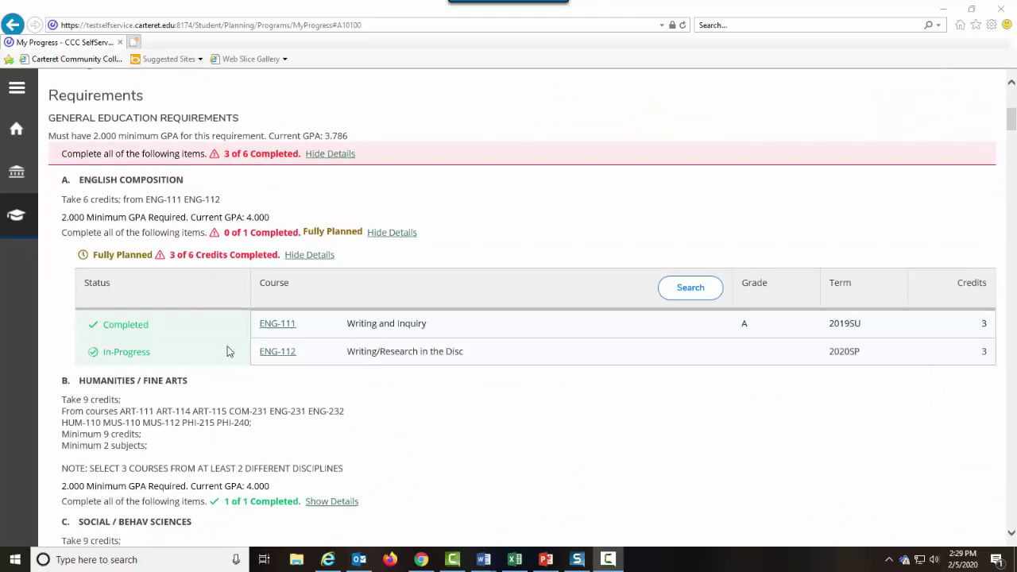
pyautogui.scroll(-7, 192, 357)
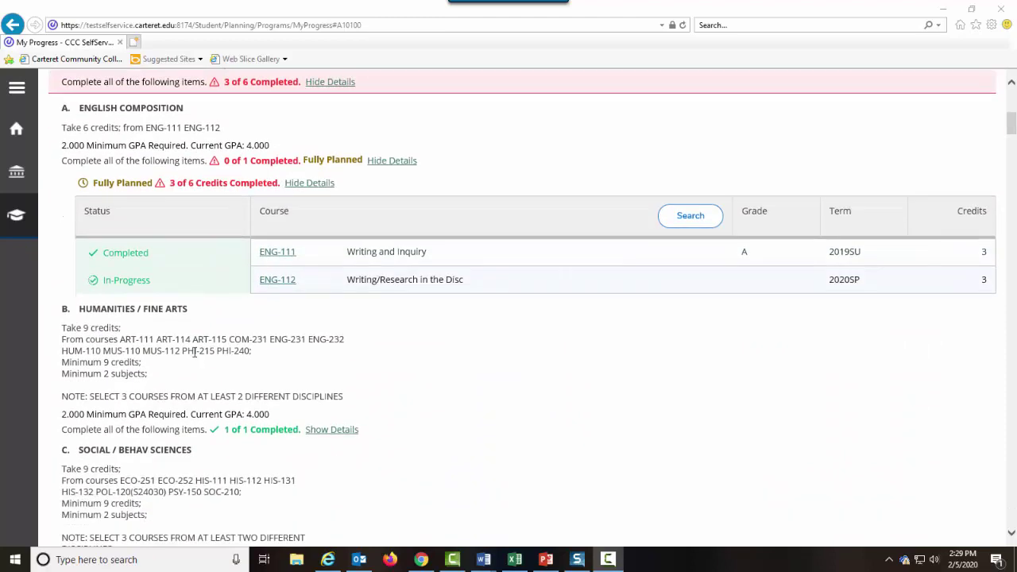
pyautogui.scroll(-2, 195, 350)
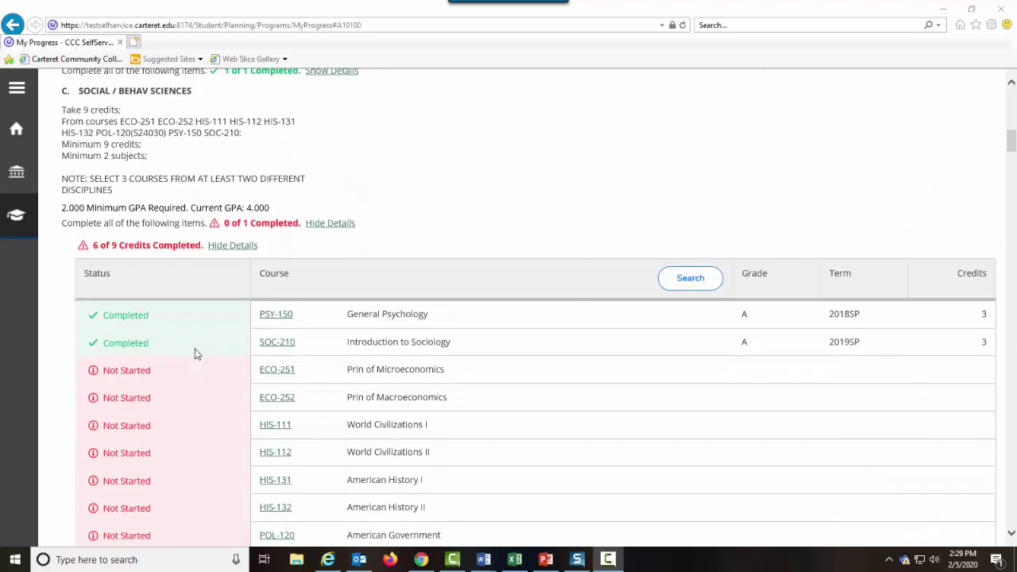
pyautogui.scroll(2, 196, 355)
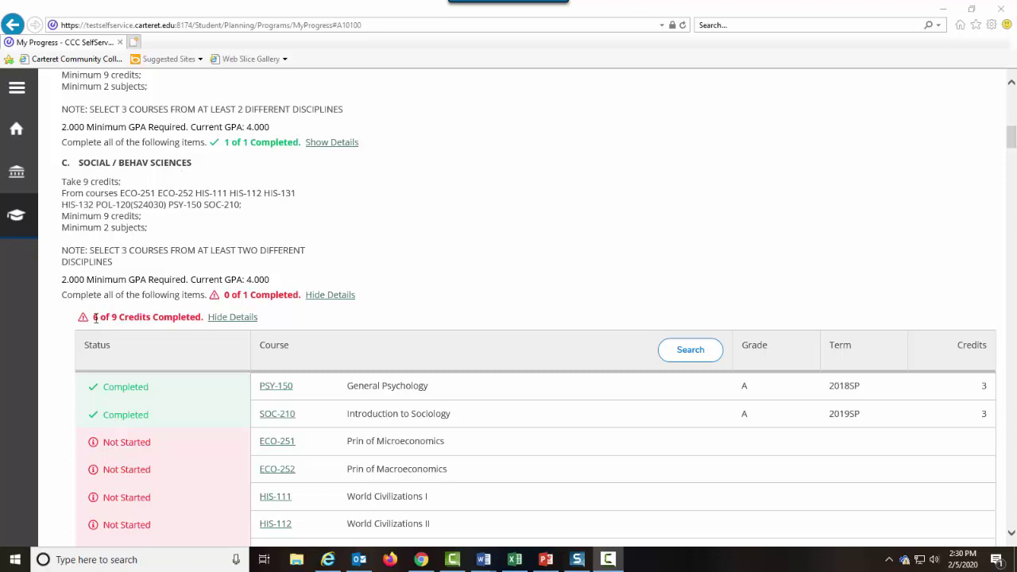
pyautogui.scroll(-4, 114, 318)
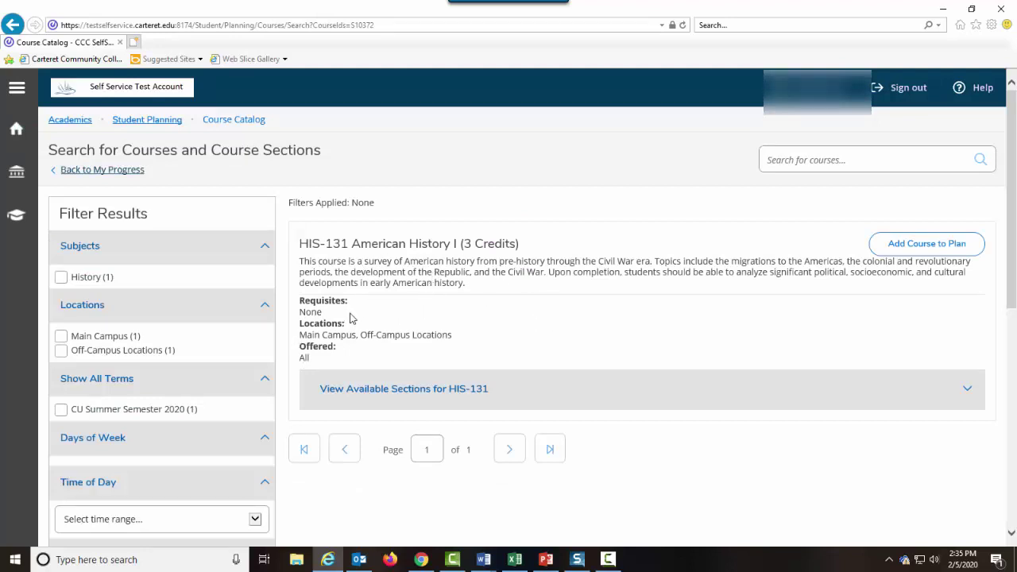
# Add the HIS-131 American History I course to the degree plan for CU Summer Semester 2020.
pyautogui.click(949, 251)
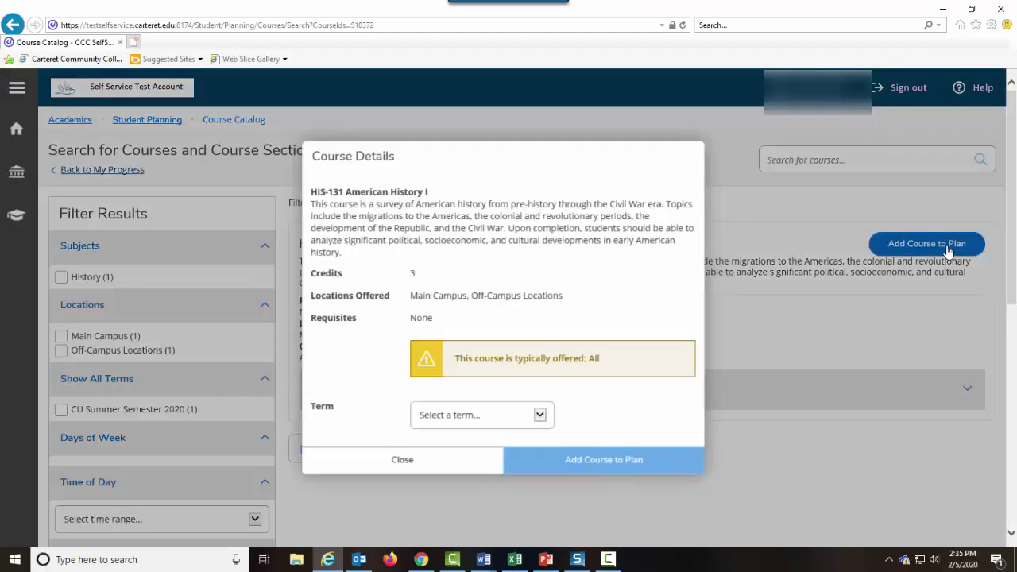
pyautogui.scroll(-2, 563, 407)
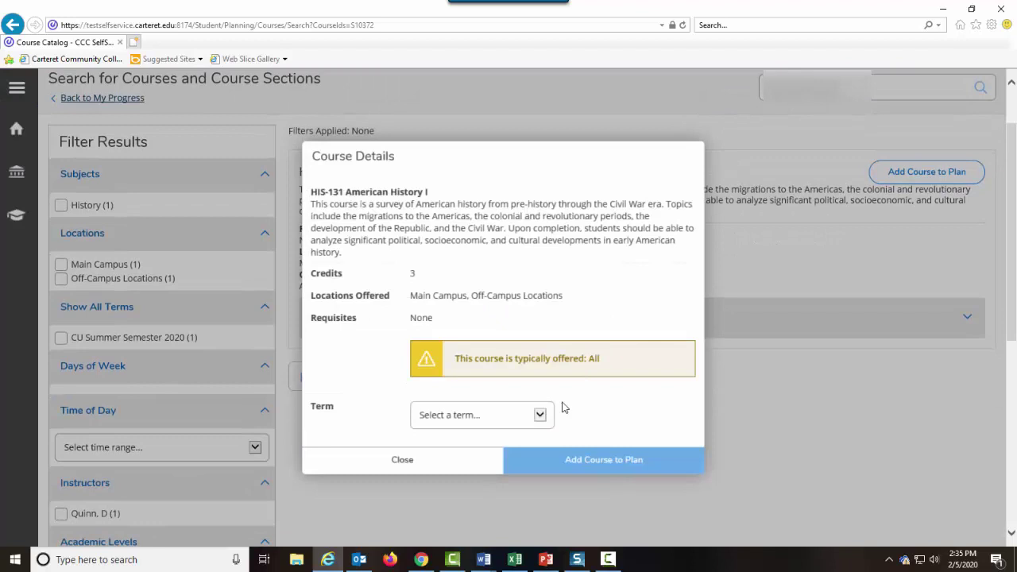
pyautogui.click(540, 415)
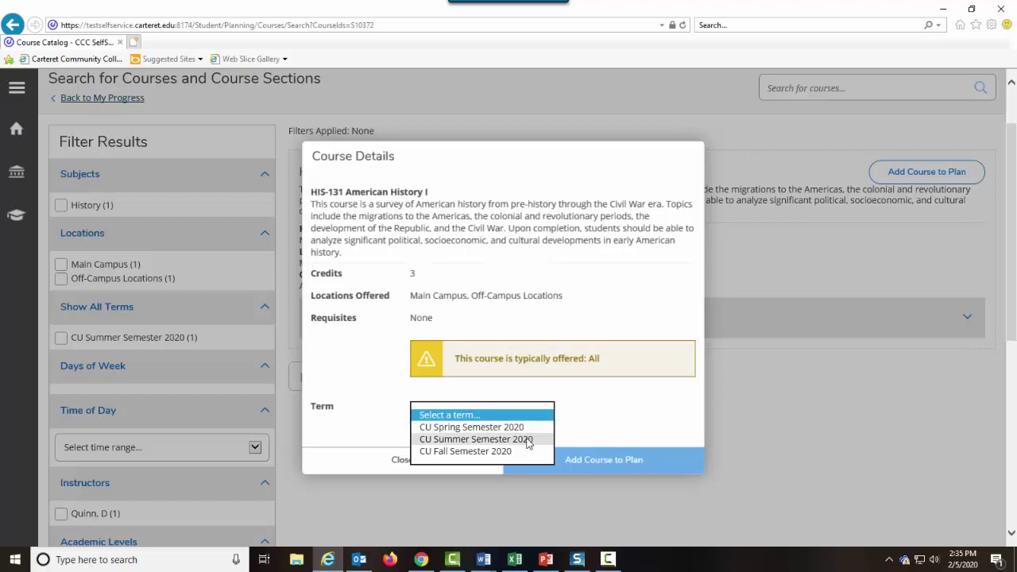
pyautogui.click(528, 440)
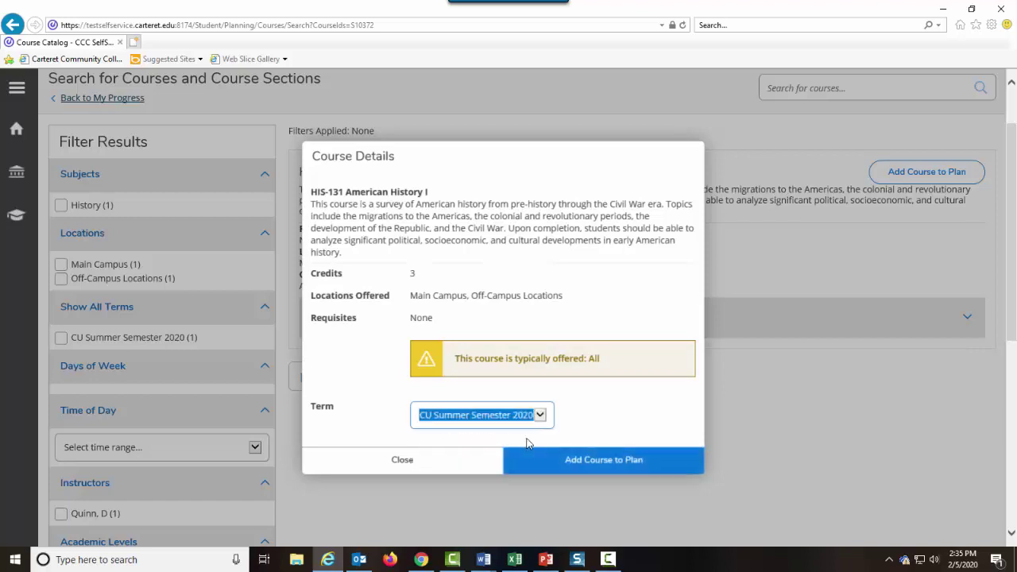
pyautogui.click(636, 461)
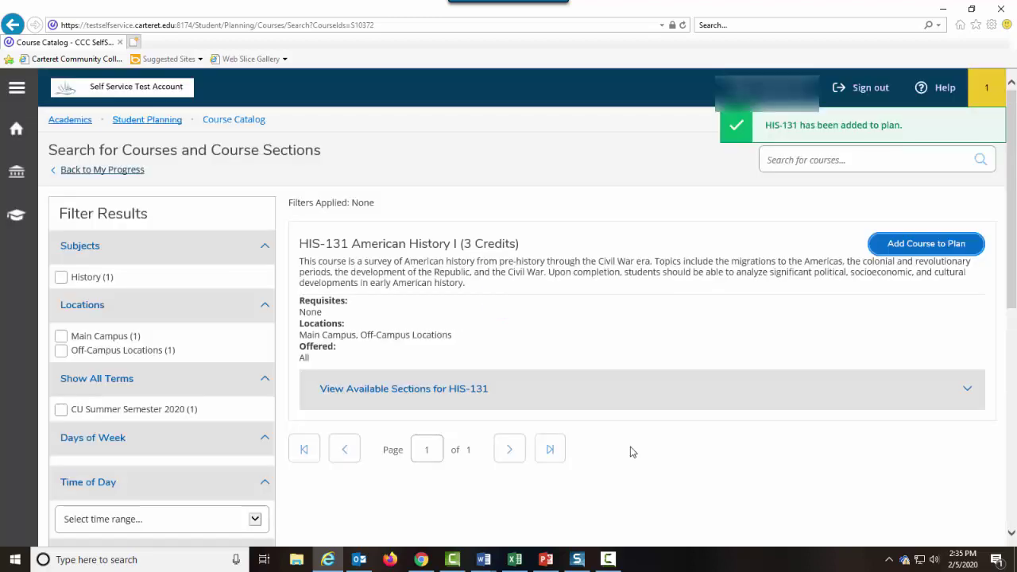
# Review the Associate in Arts requirements from Social / Behav Sciences through Additional Gen Ed Courses, and return to the program overview.
pyautogui.scroll(-1, 630, 451)
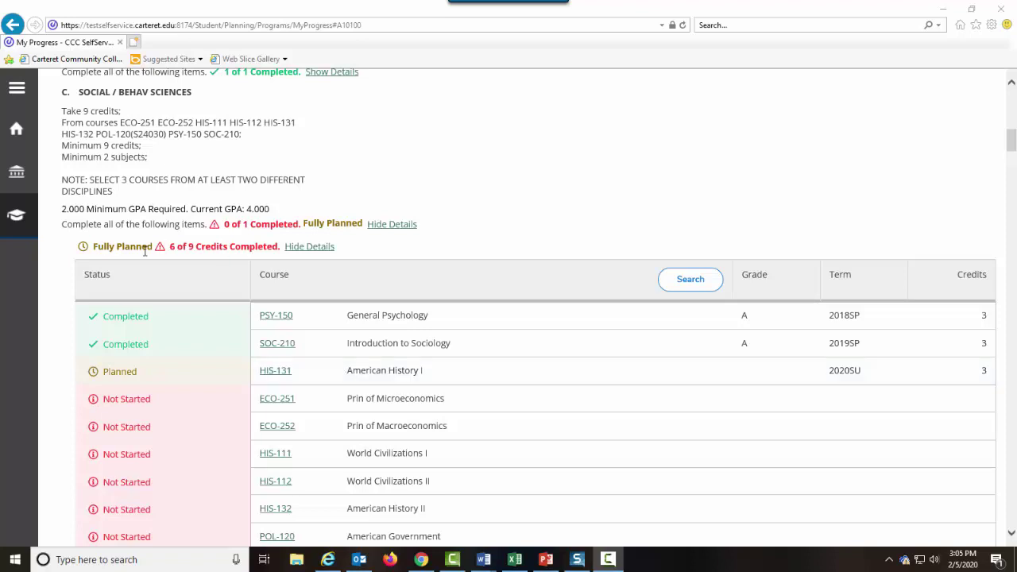
pyautogui.scroll(-4, 146, 247)
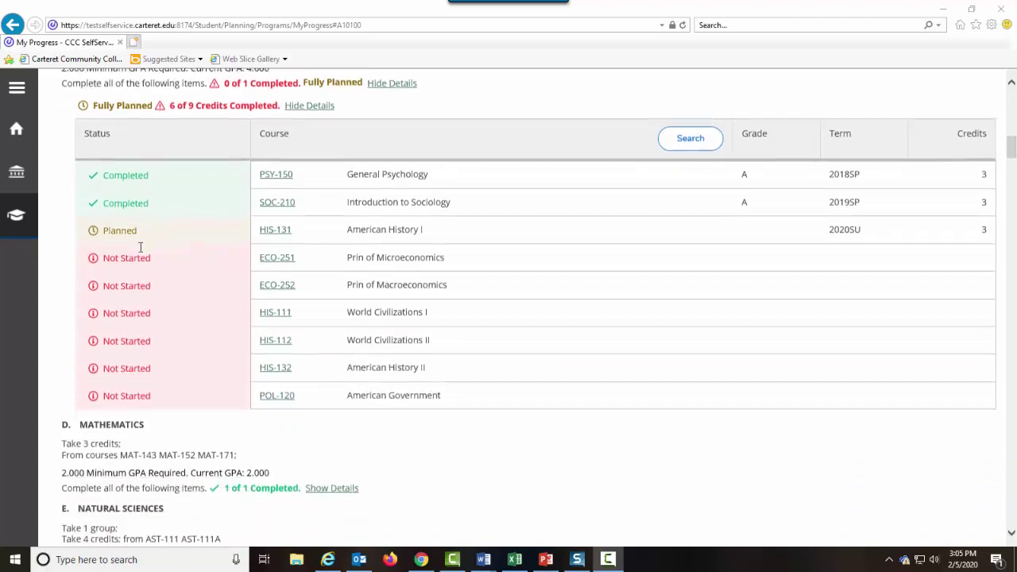
pyautogui.scroll(-2, 140, 247)
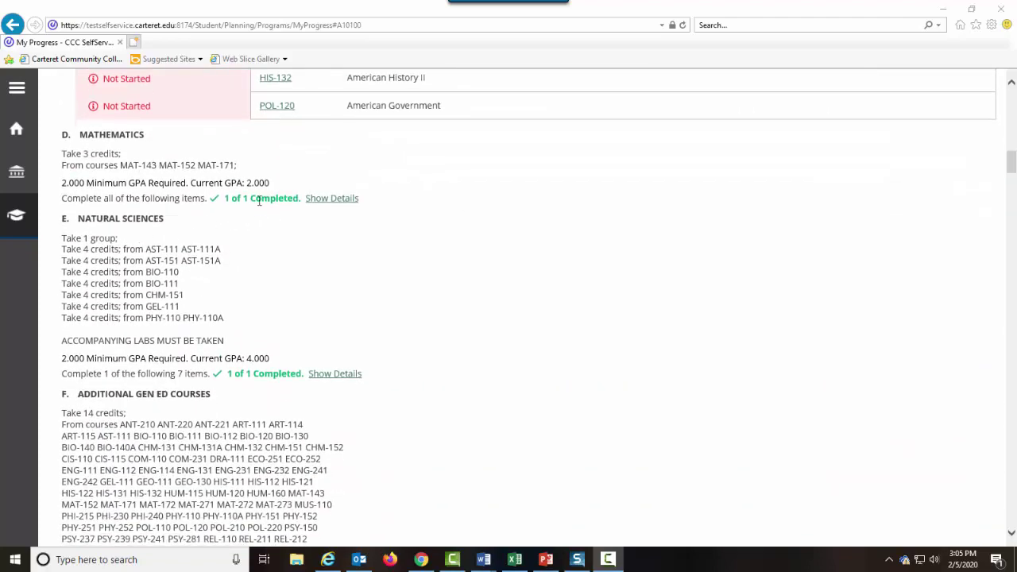
pyautogui.scroll(-3, 258, 201)
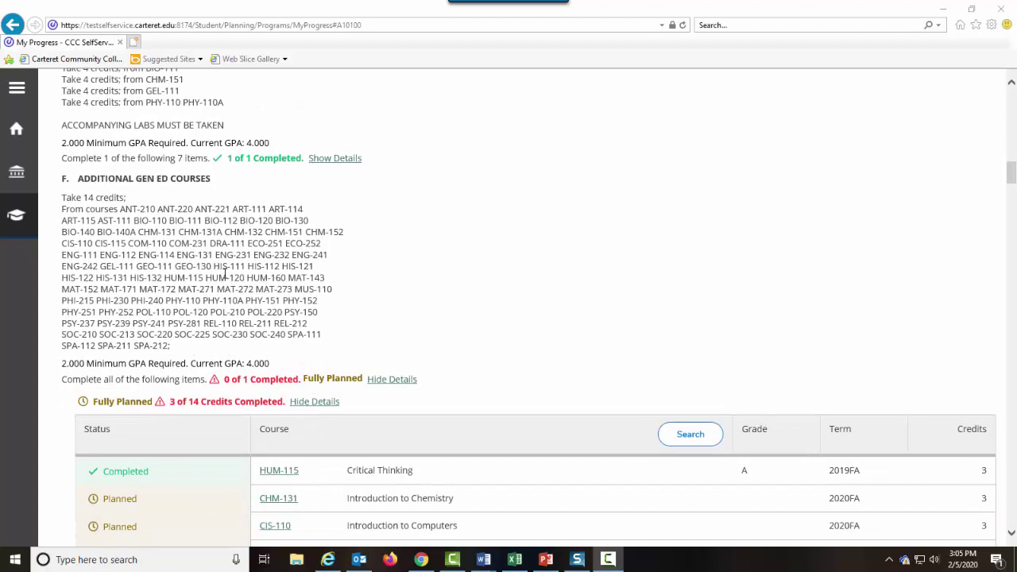
pyautogui.scroll(1, 232, 271)
pyautogui.scroll(20, 232, 270)
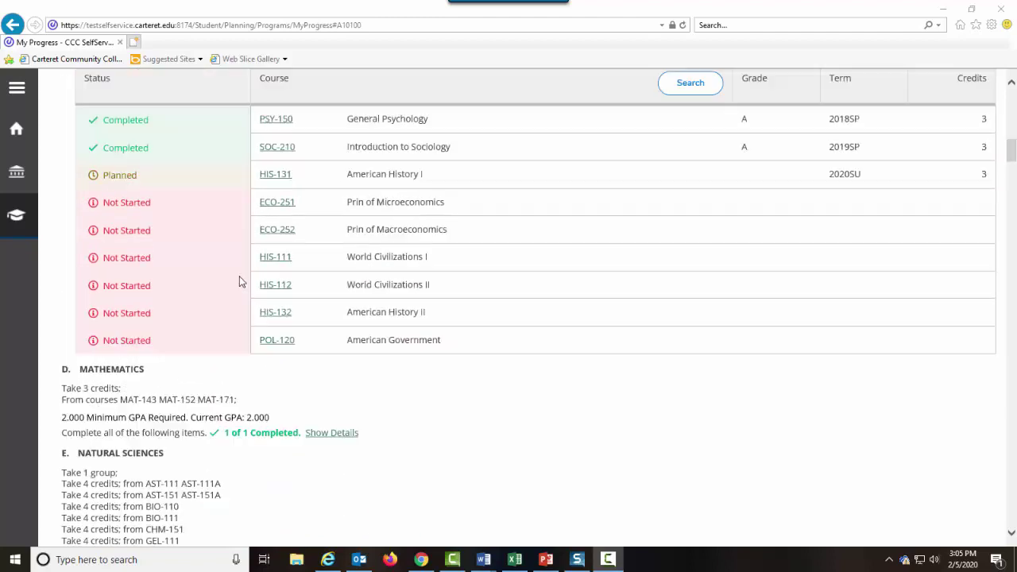
pyautogui.scroll(4, 239, 262)
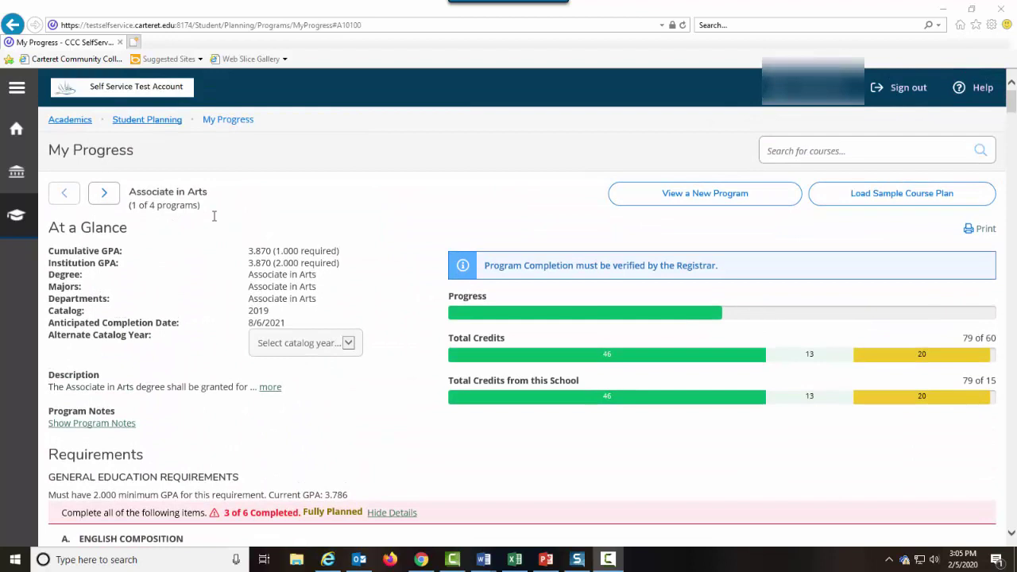
# Request an advisor review of the planned courses in the degree plan.
pyautogui.moveTo(166, 126)
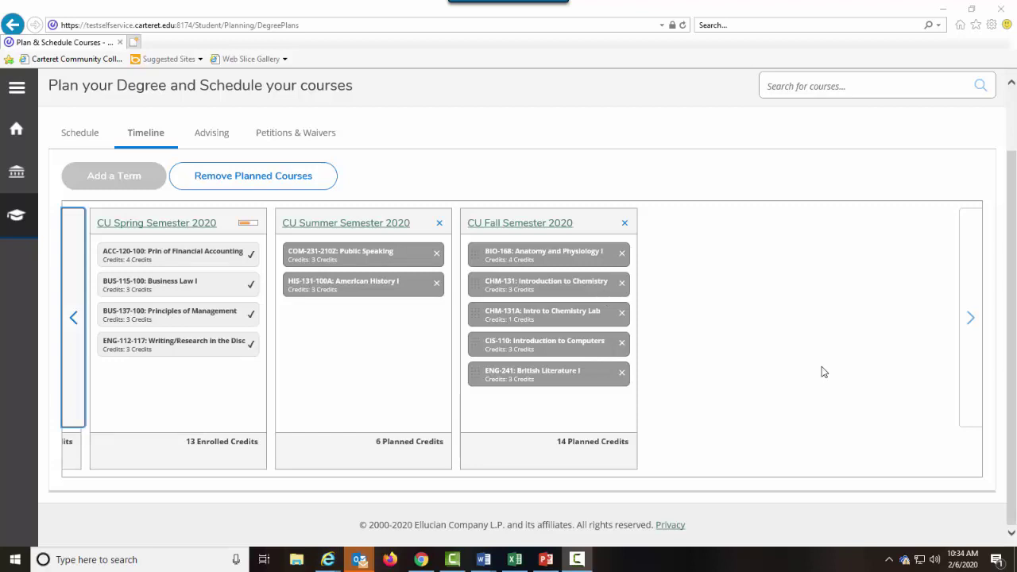
pyautogui.click(211, 132)
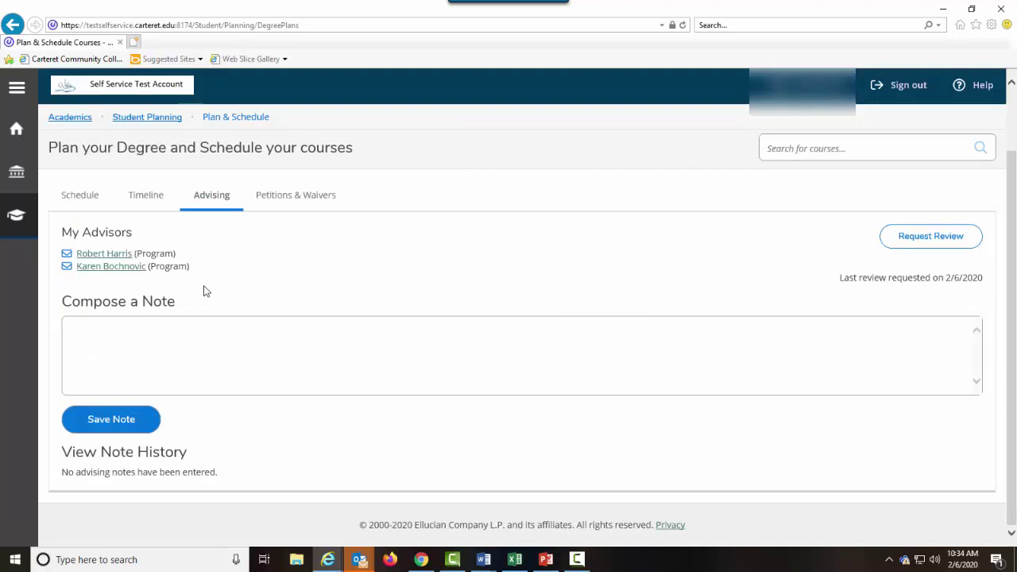
pyautogui.click(924, 244)
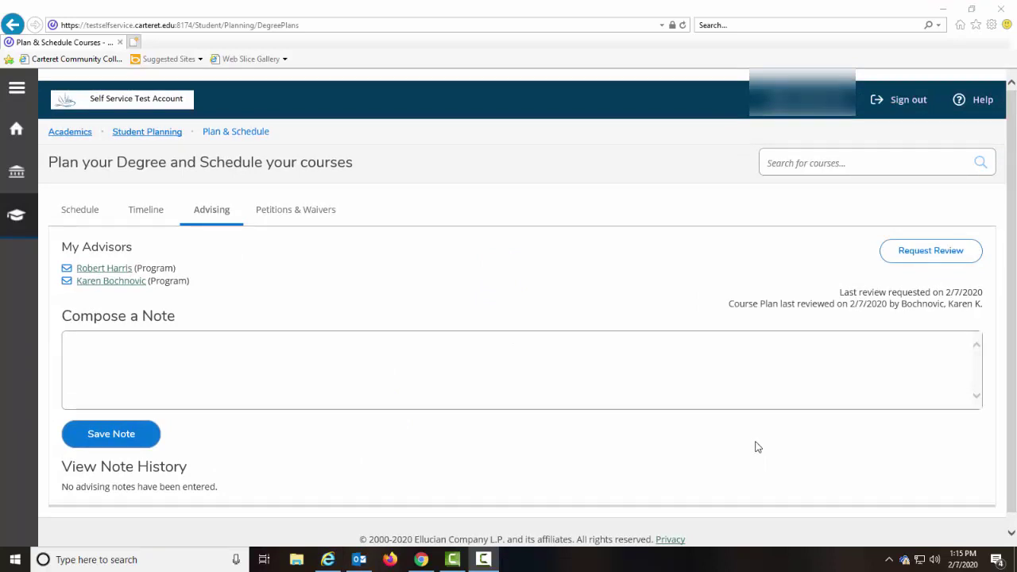
# Add section COM-231-210Z of the approved Public Speaking course to the CU Summer Semester 2020 schedule.
pyautogui.click(81, 209)
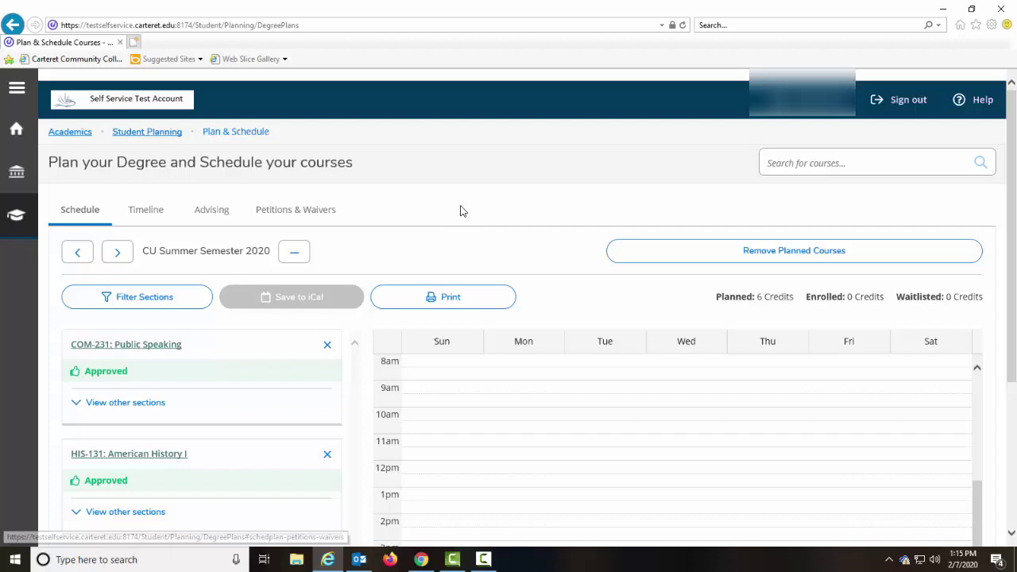
pyautogui.scroll(-2, 464, 211)
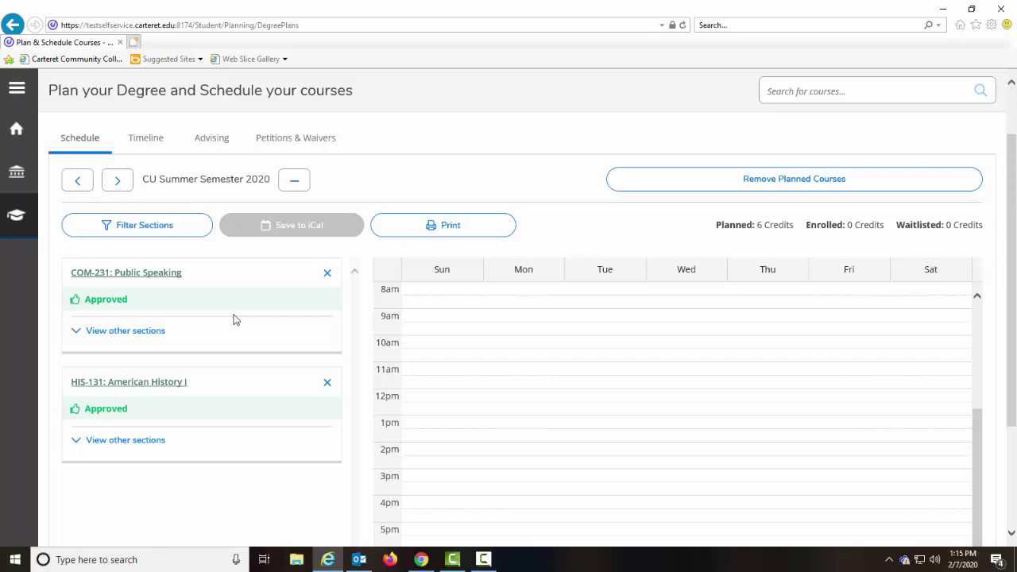
pyautogui.click(129, 334)
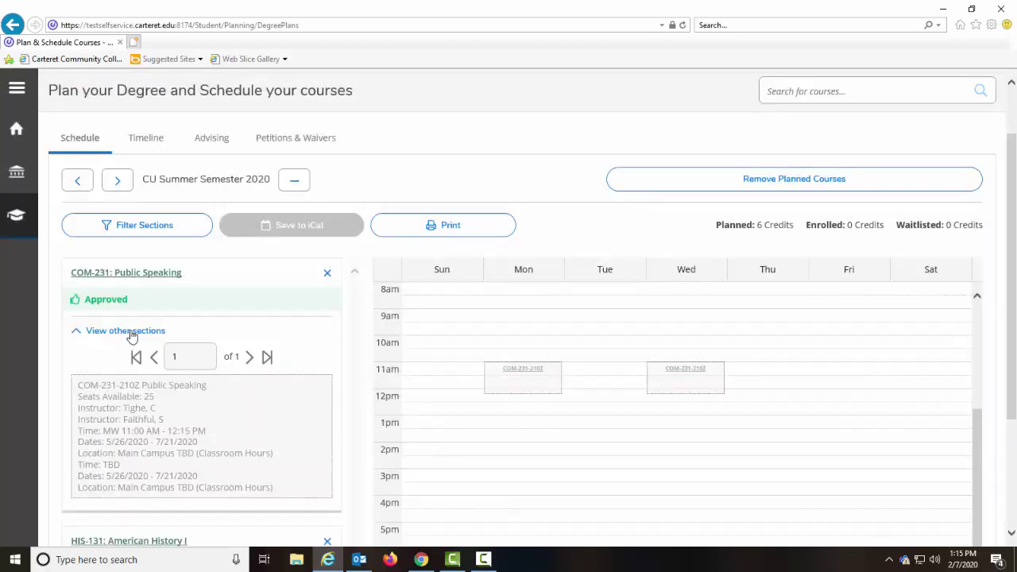
pyautogui.scroll(-1, 133, 334)
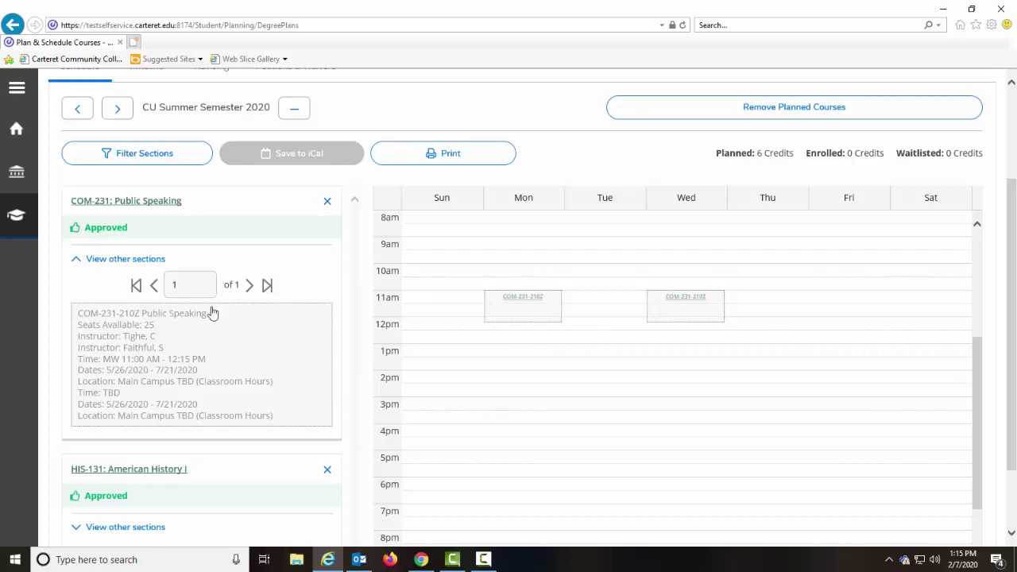
pyautogui.click(219, 362)
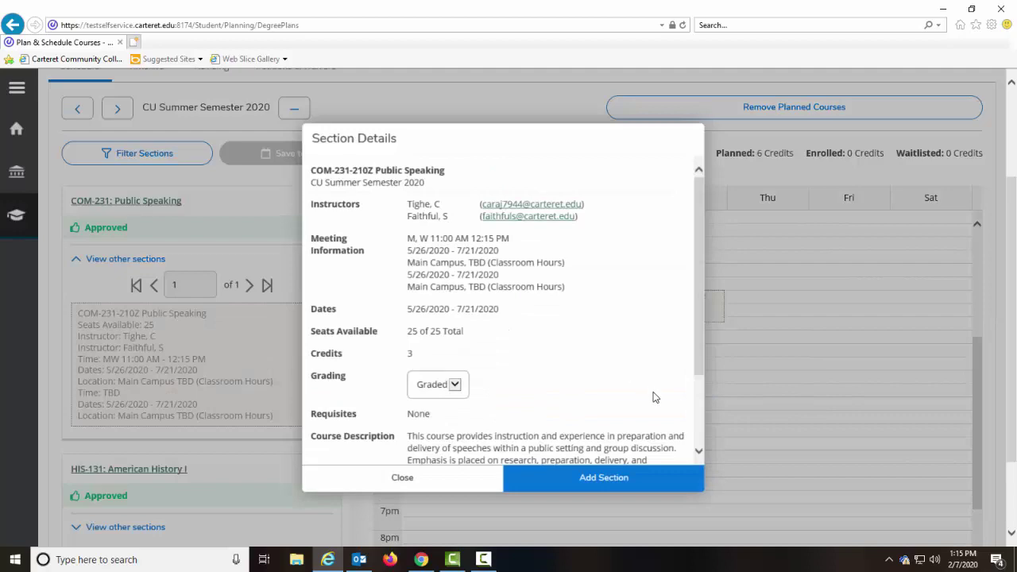
pyautogui.click(623, 483)
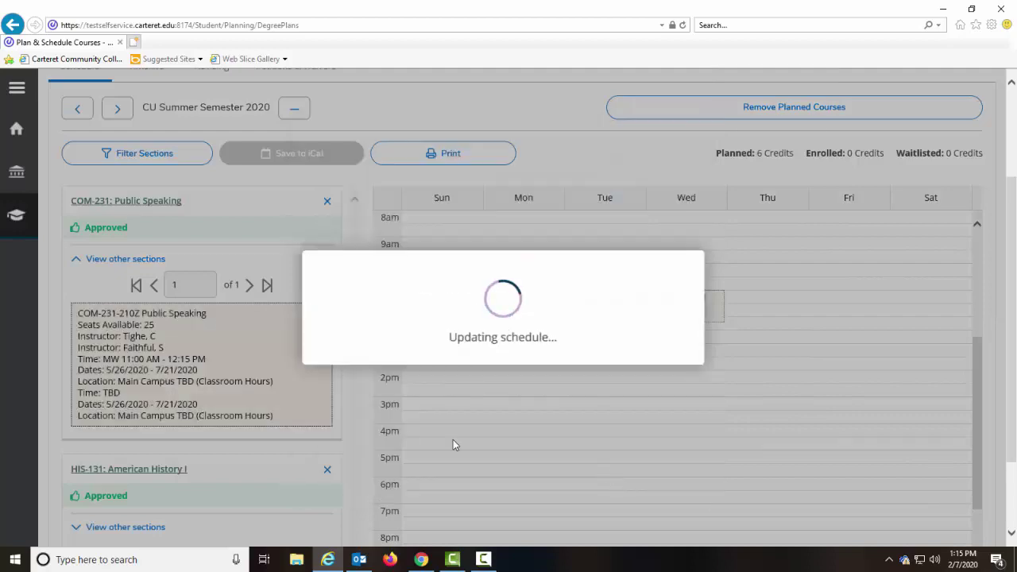
# Add the online section HIS-131-100A of American History I to the CU Summer Semester 2020 schedule.
pyautogui.scroll(-3, 313, 400)
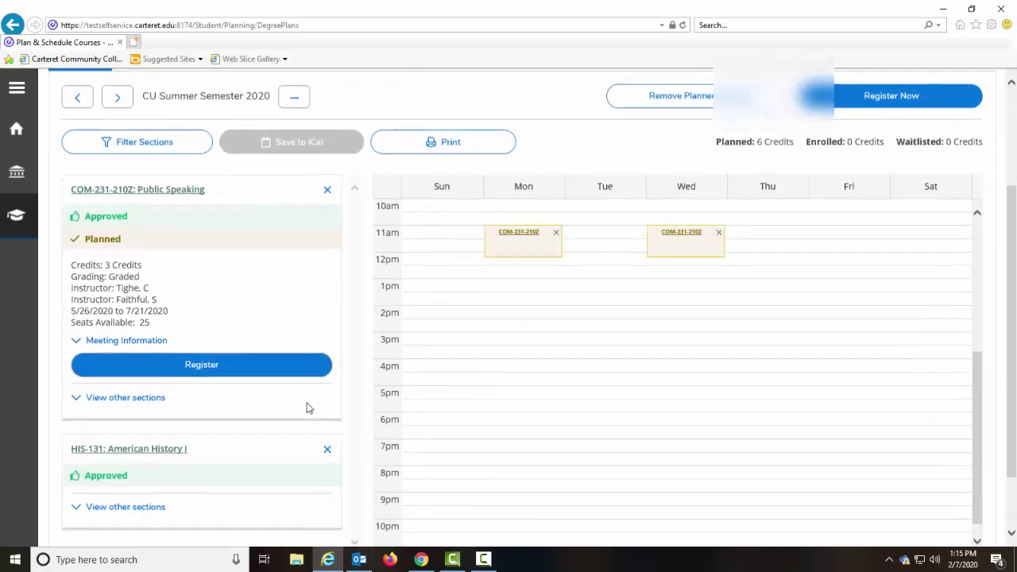
pyautogui.click(149, 435)
pyautogui.scroll(-1, 199, 413)
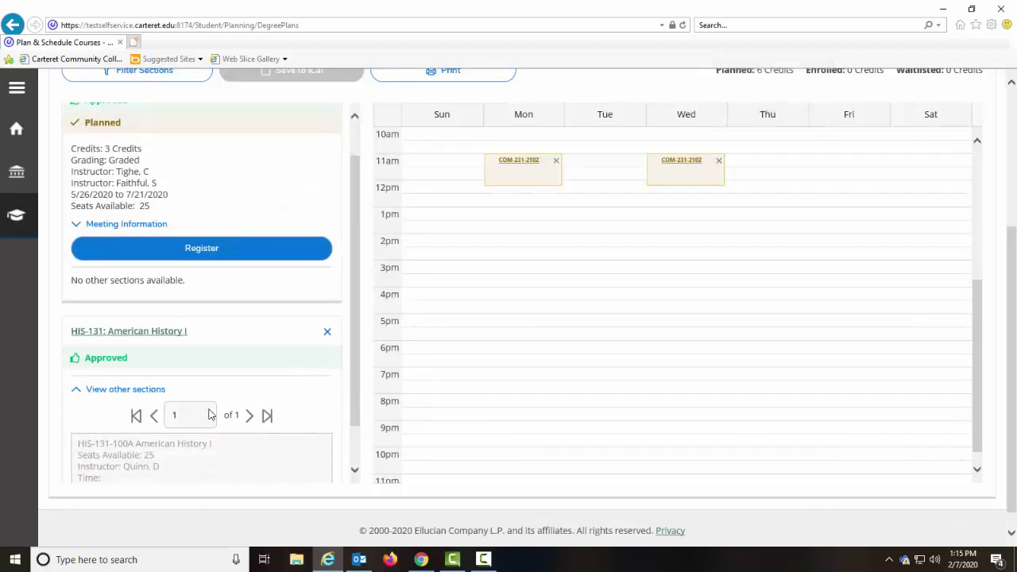
pyautogui.click(209, 420)
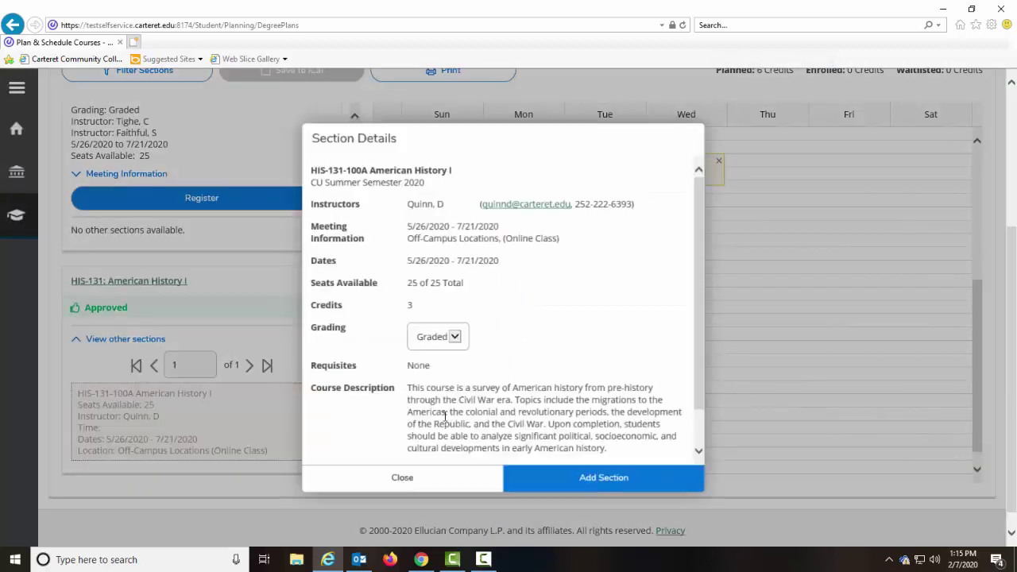
pyautogui.click(612, 478)
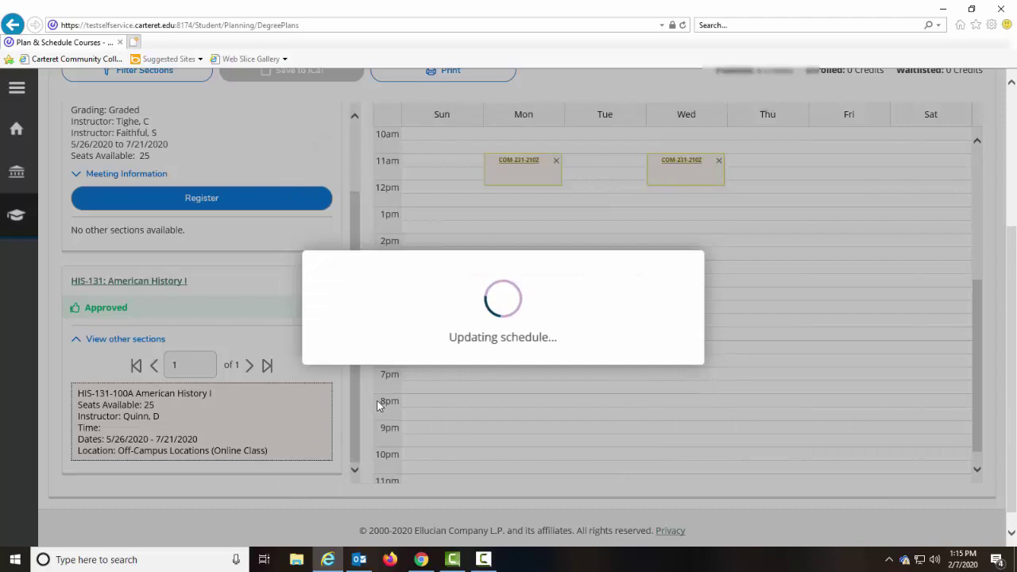
# Check the planned sections on the summer schedule and register for all of them at once.
pyautogui.scroll(-5, 378, 401)
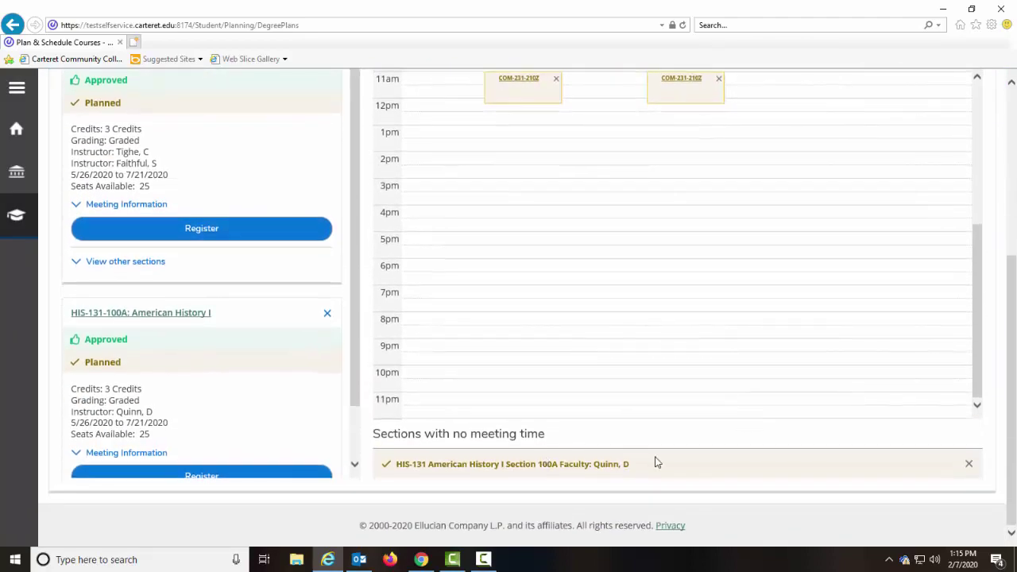
pyautogui.scroll(1, 680, 449)
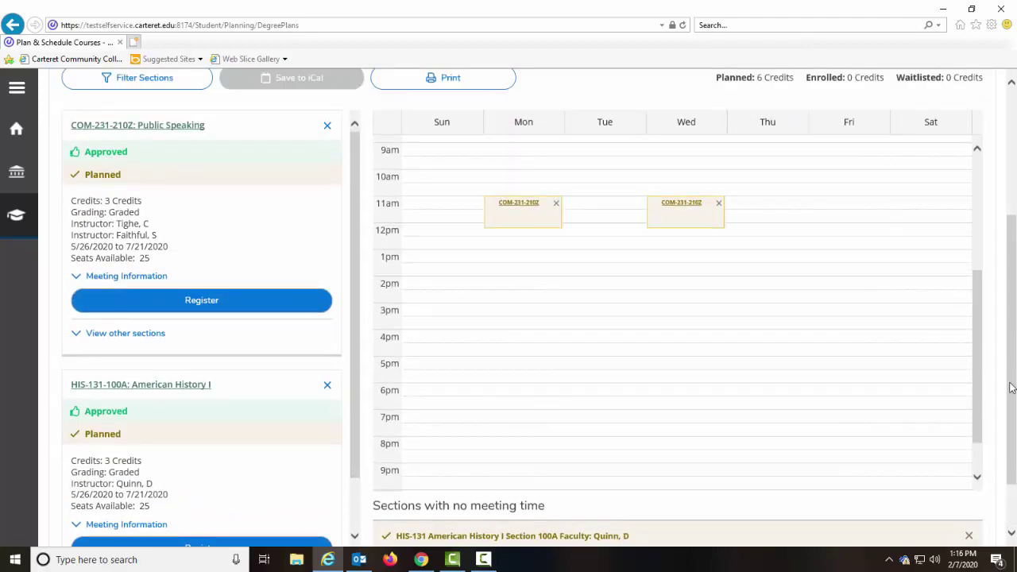
pyautogui.scroll(1, 1009, 386)
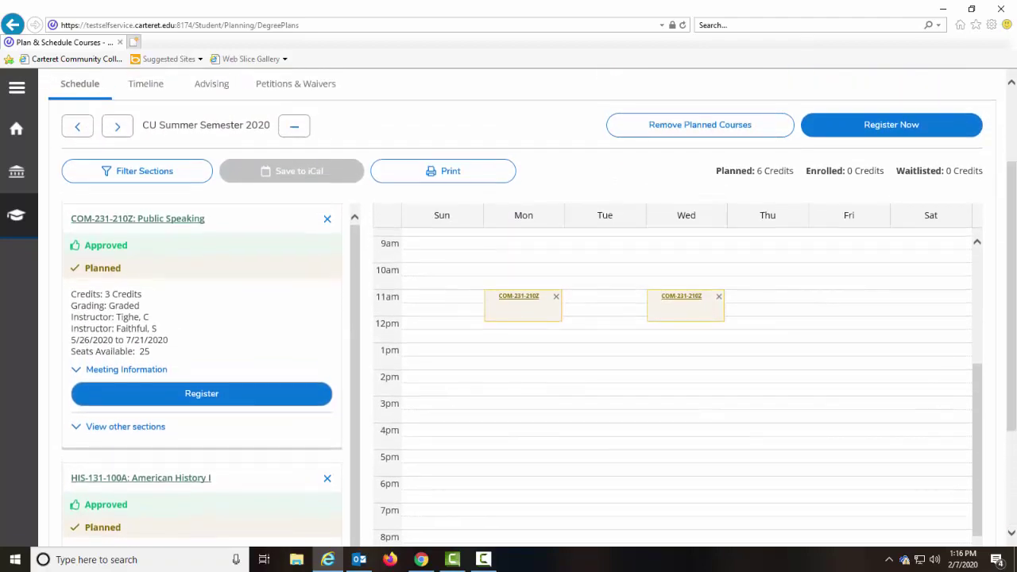
pyautogui.click(912, 127)
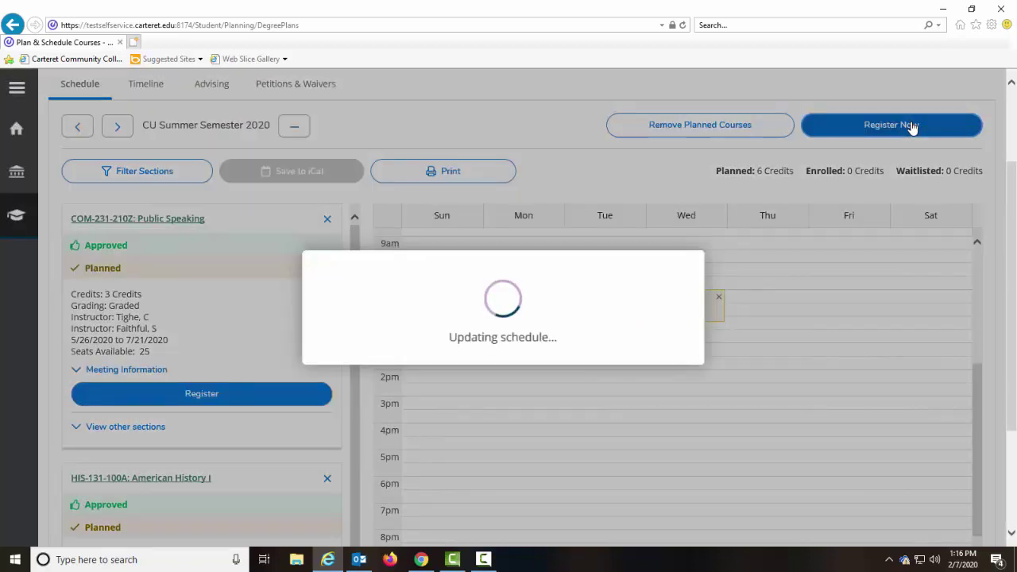